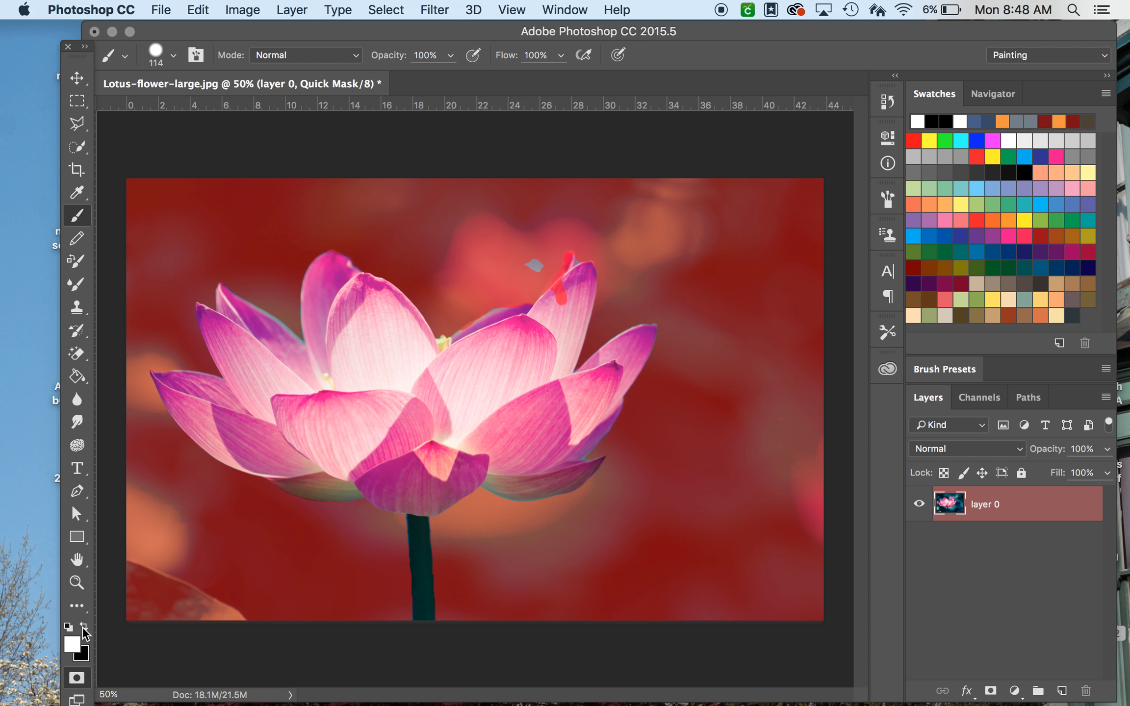
Step: Swap to a black foreground and paint a mask stroke diagonally across the flower in Quick Mask
left_click(83, 627)
left_click(532, 269)
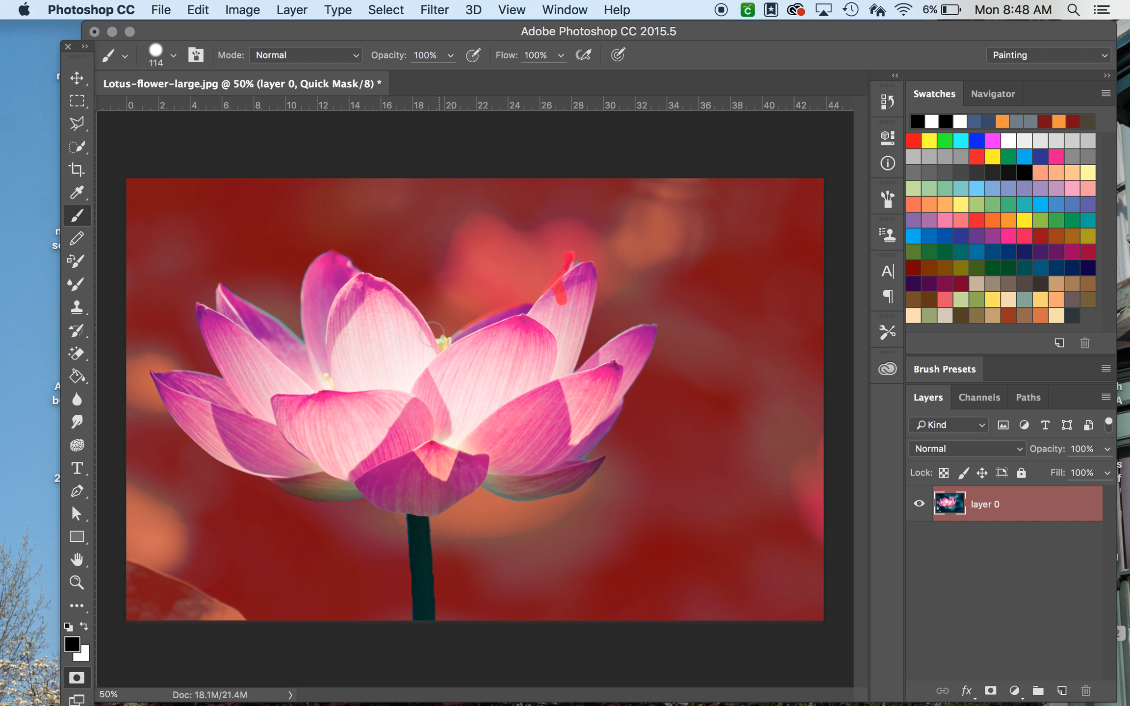
left_click_drag(419, 341, 313, 454)
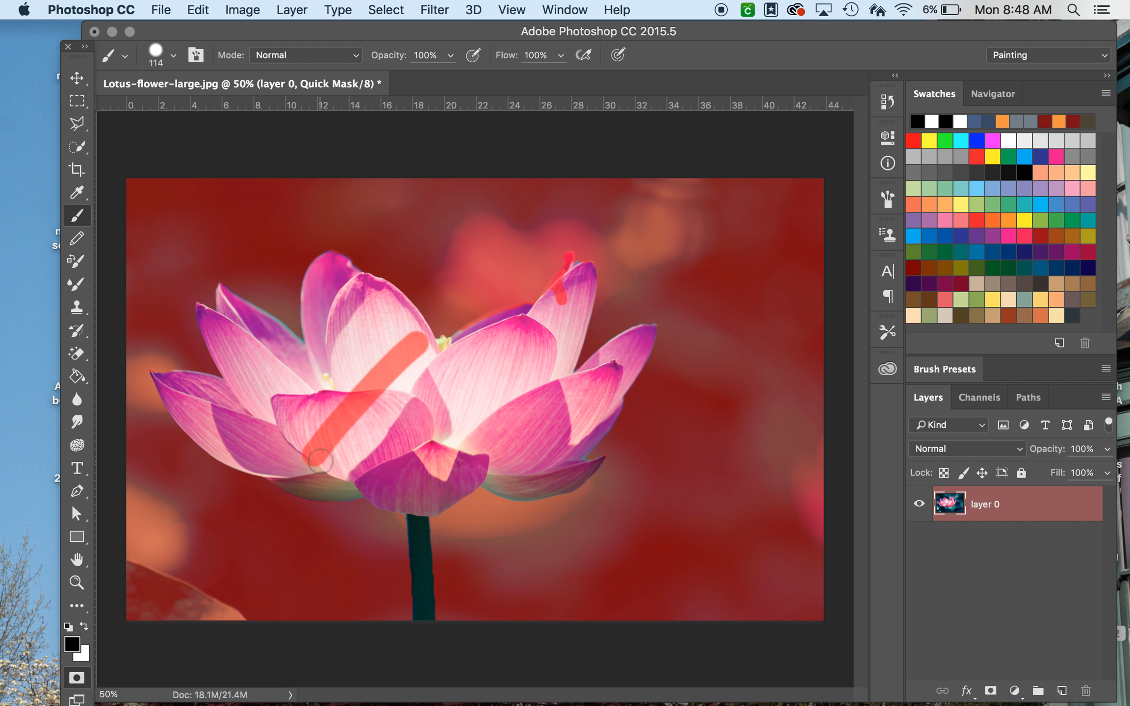
Step: Leave Quick Mask to preview the selection outline, then return to Quick Mask
left_click(84, 626)
left_click(76, 677)
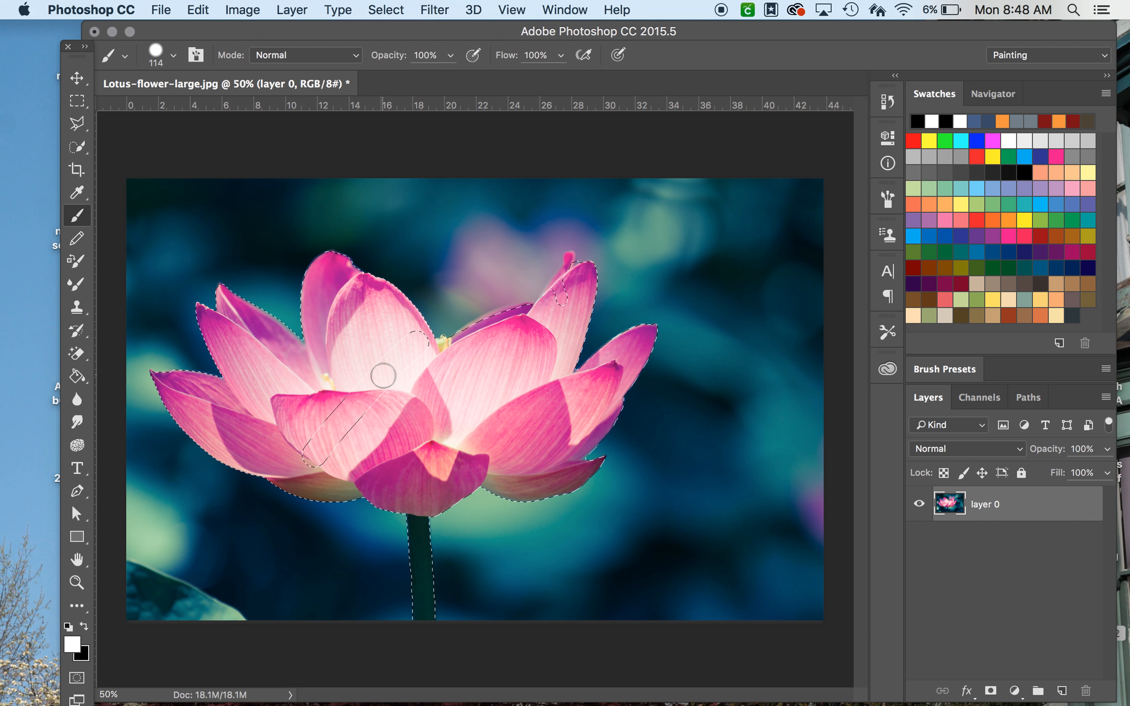
left_click(83, 627)
left_click(77, 677)
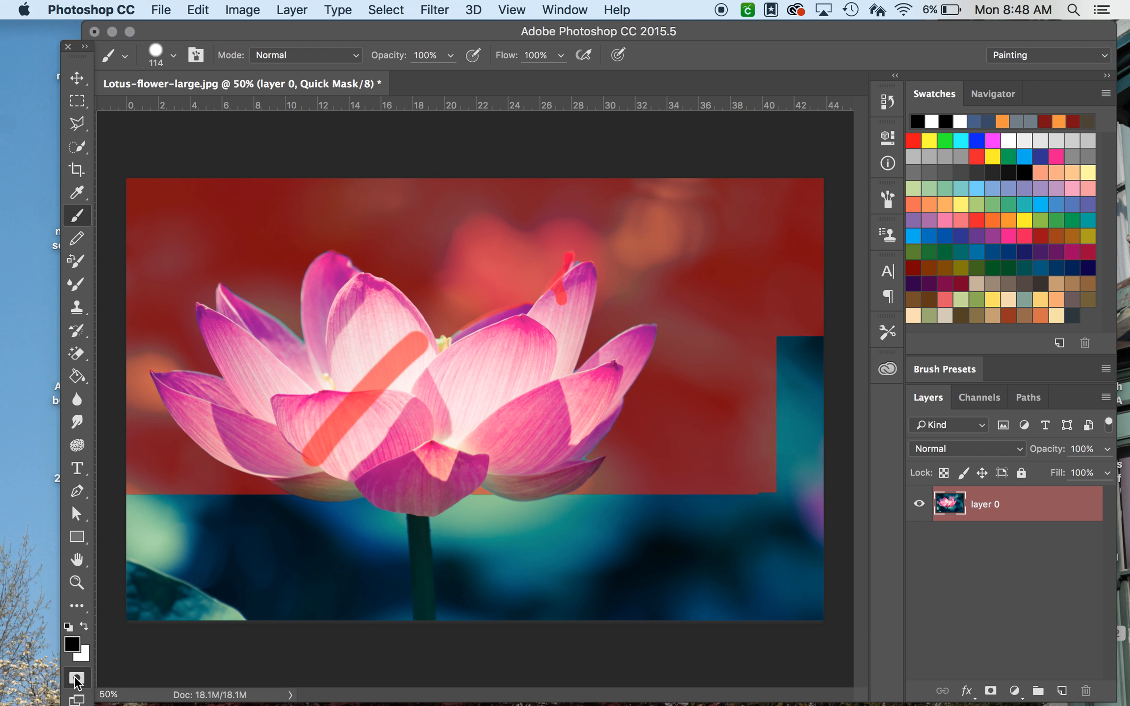
Step: Swap to a white foreground and paint over the stray mask stroke and the red marks near the upper petal tips
left_click(85, 626)
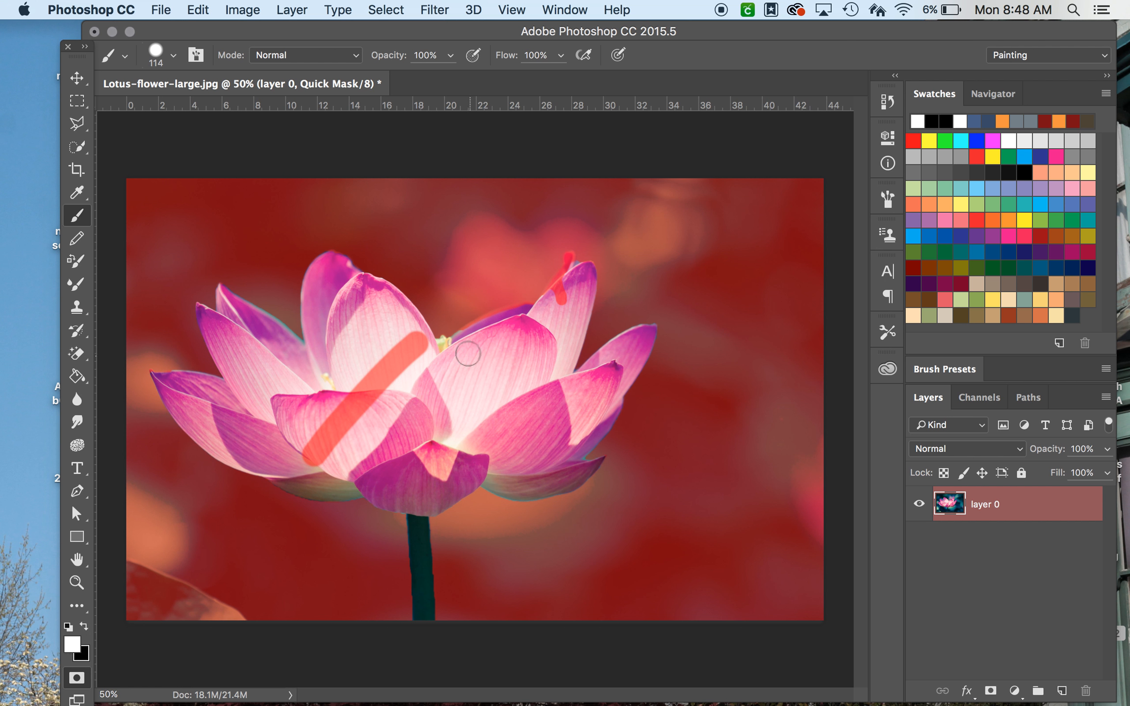
mouse_move(416, 335)
left_mouse_down()
mouse_move(396, 358)
mouse_move(424, 361)
left_mouse_up()
mouse_move(328, 397)
left_mouse_down()
mouse_move(318, 443)
mouse_move(386, 381)
mouse_move(346, 413)
mouse_move(346, 401)
mouse_move(382, 371)
mouse_move(393, 377)
mouse_move(362, 393)
mouse_move(305, 461)
mouse_move(380, 413)
left_mouse_up()
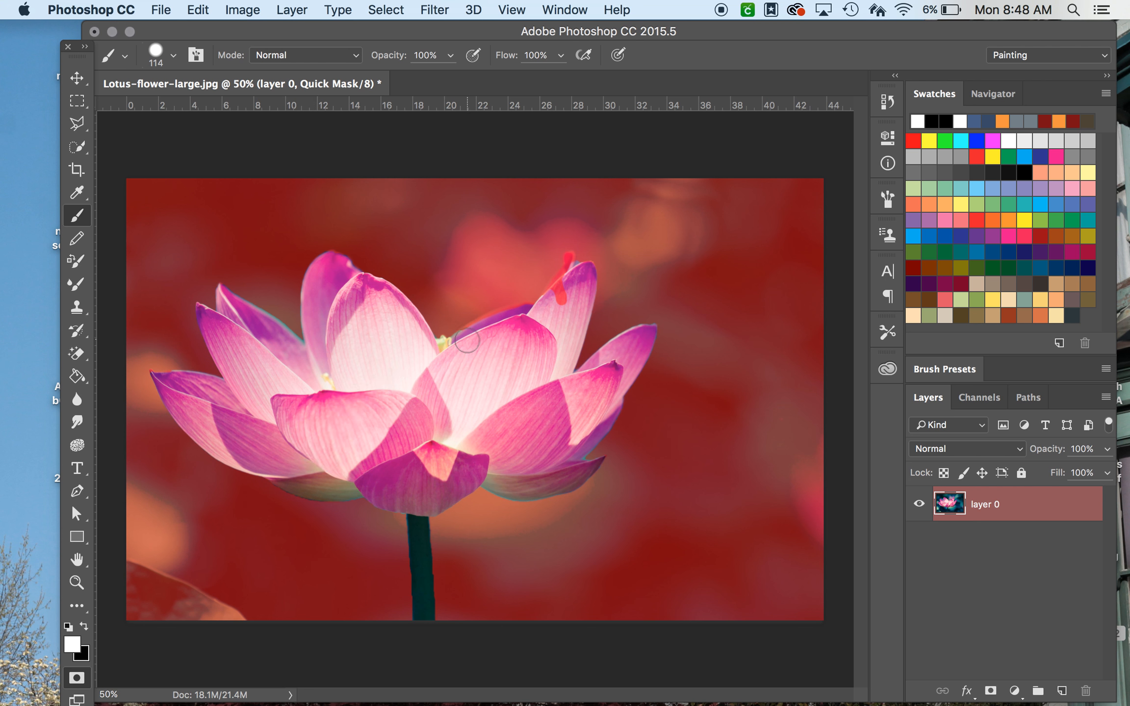
left_click_drag(493, 322, 466, 337)
left_click(1071, 64)
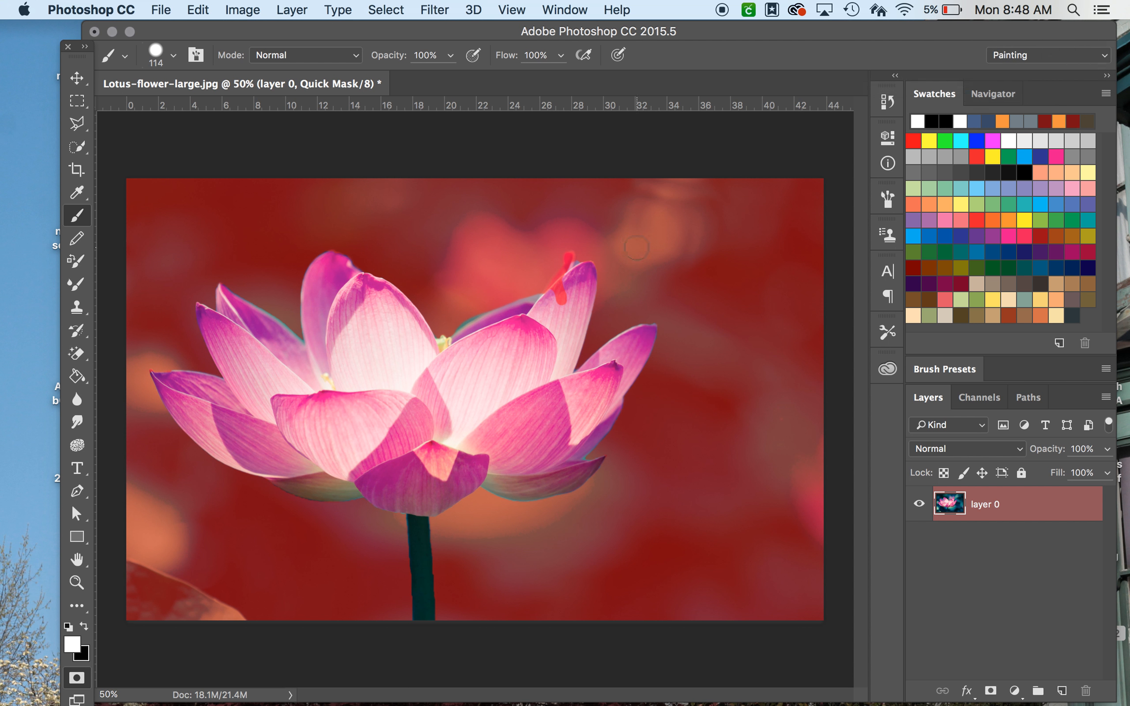
mouse_move(553, 309)
left_mouse_down()
mouse_move(571, 261)
mouse_move(561, 297)
left_mouse_up()
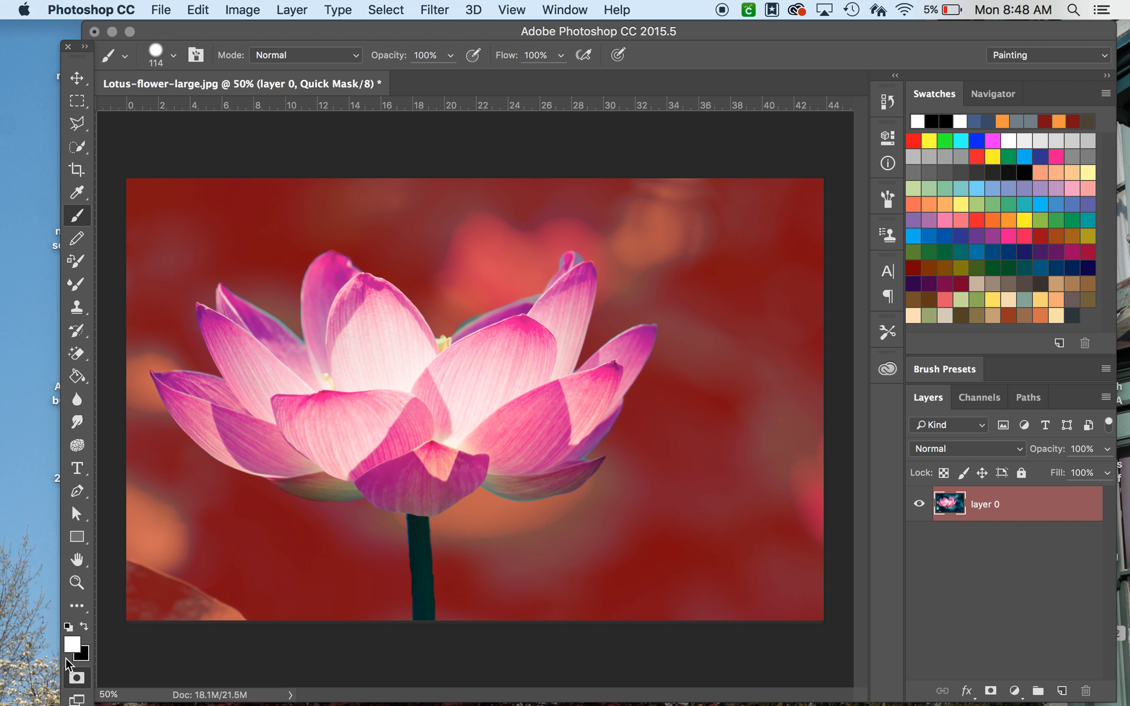
Step: Exit Quick Mask and invert the selection so the background is selected
left_click(83, 682)
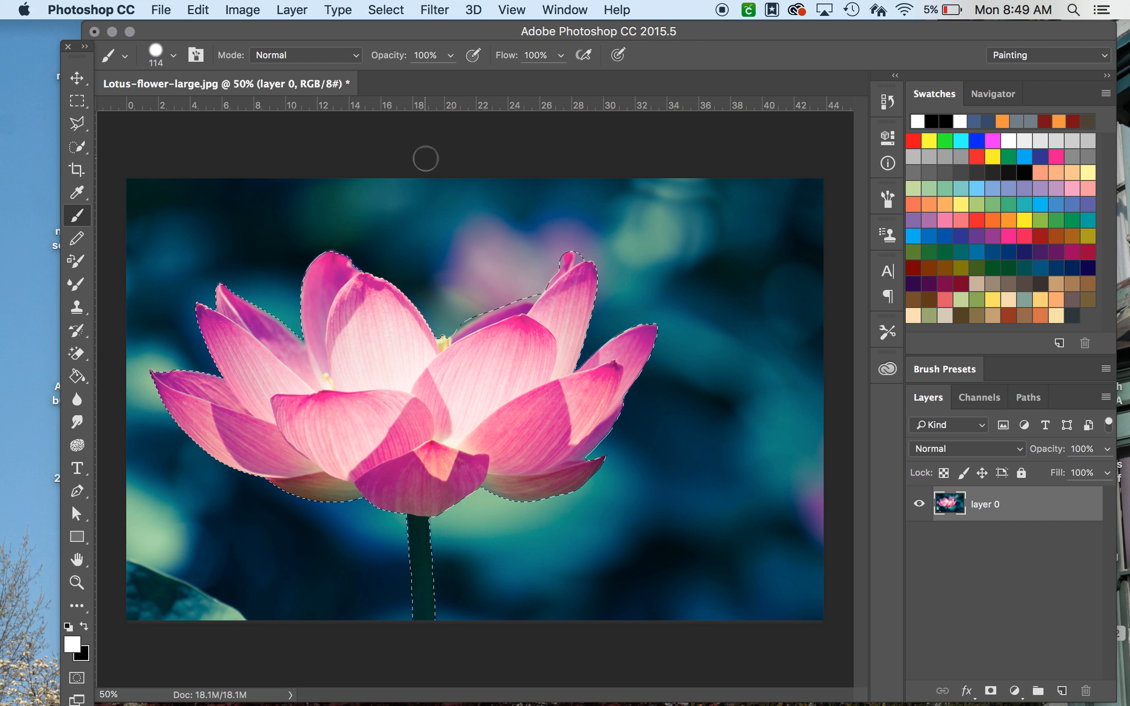
left_click(254, 4)
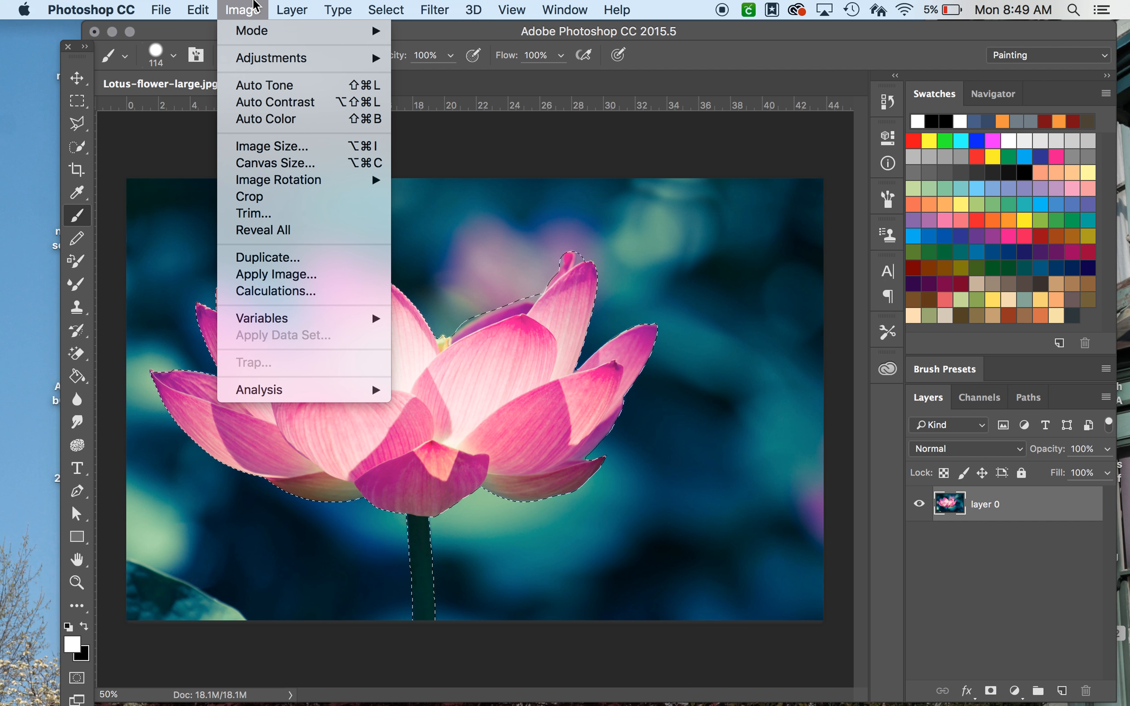
mouse_move(389, 5)
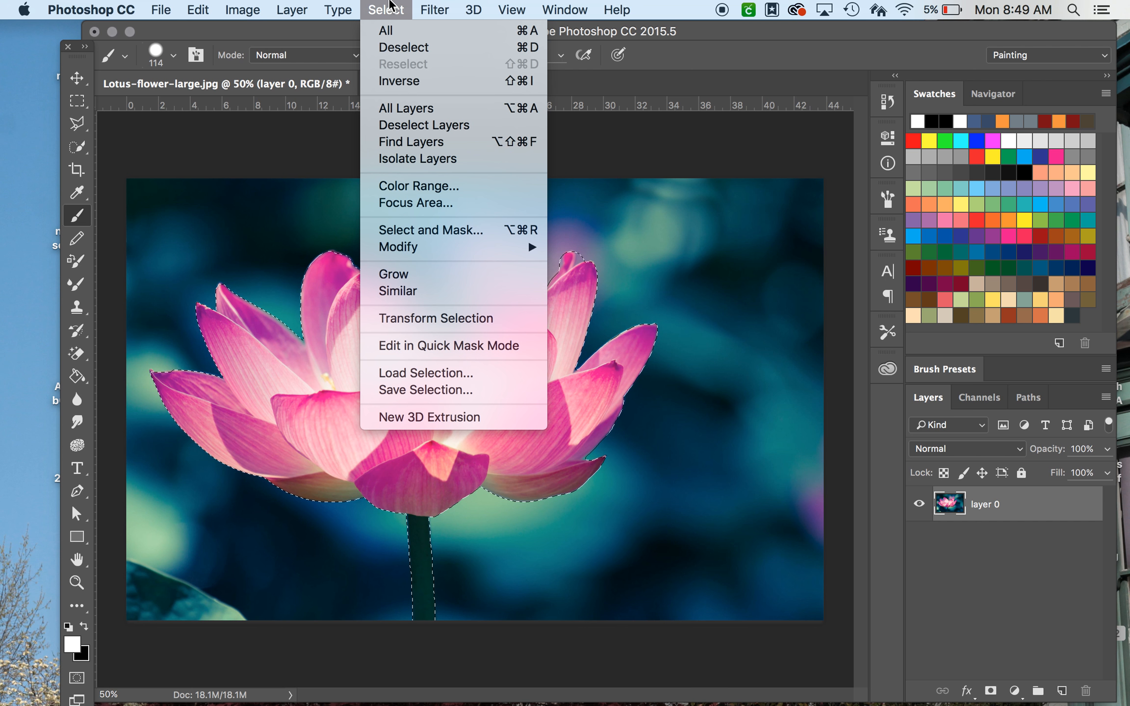
left_click(414, 81)
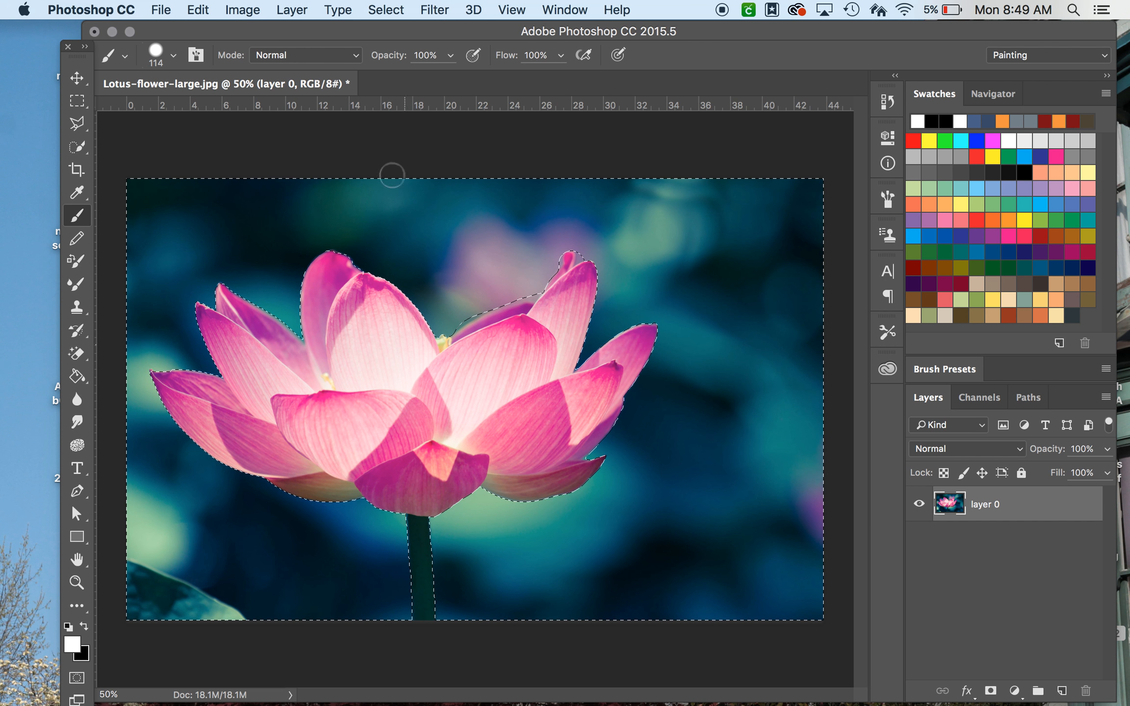
Step: Apply a Black & White adjustment to the background with Cyans set to 102%
left_click(245, 10)
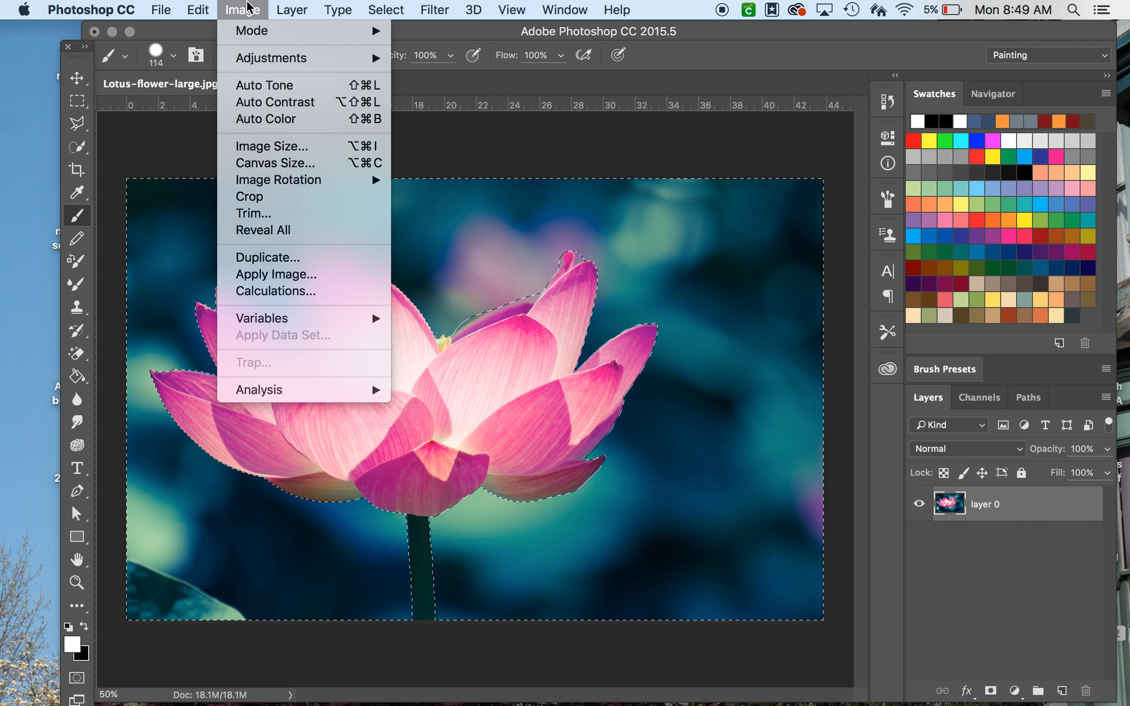
mouse_move(269, 63)
left_click(482, 190)
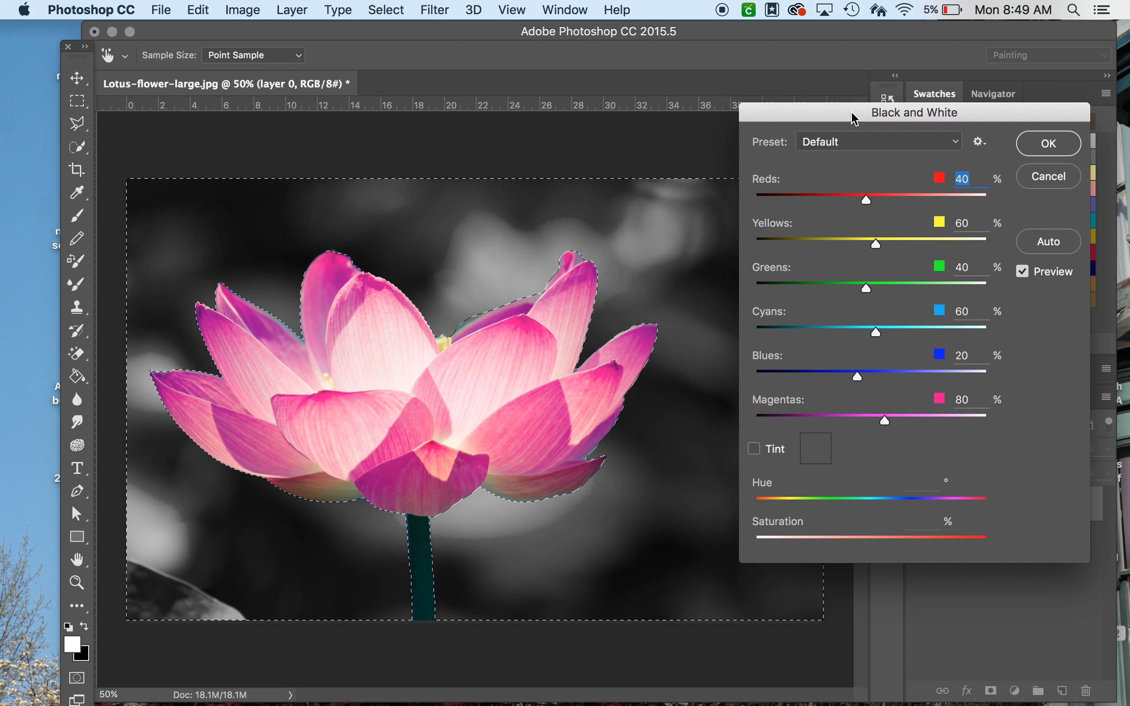
left_click_drag(845, 108, 899, 108)
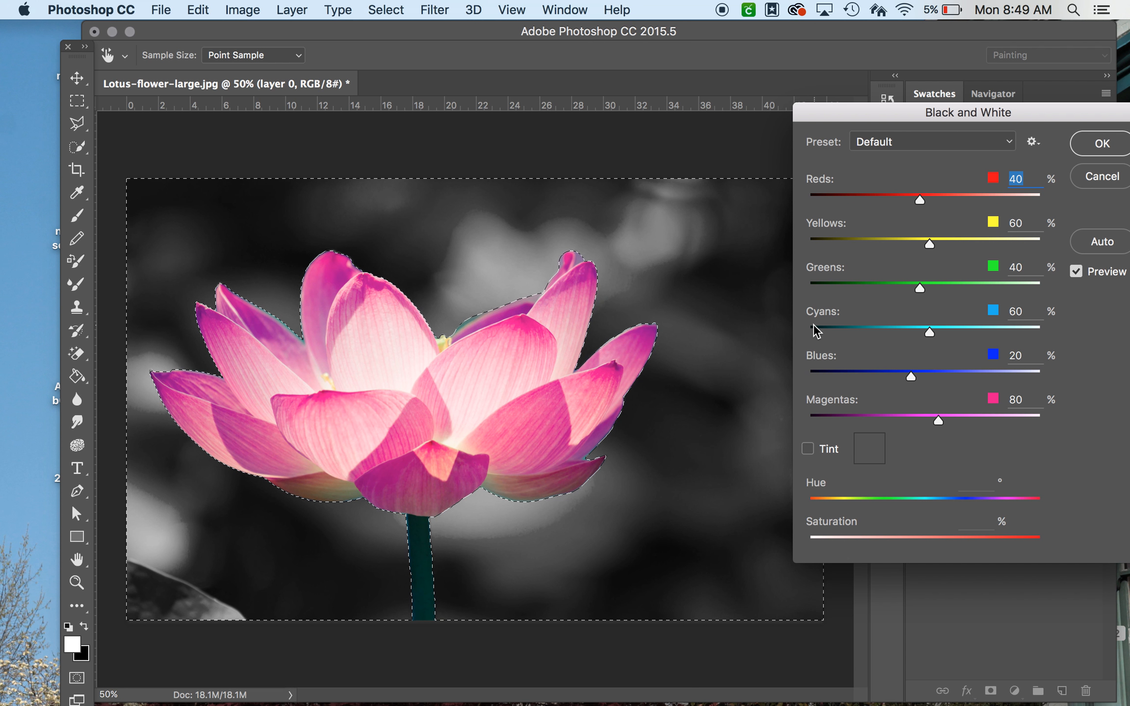
mouse_move(928, 331)
left_mouse_down()
mouse_move(892, 333)
mouse_move(948, 333)
left_mouse_up()
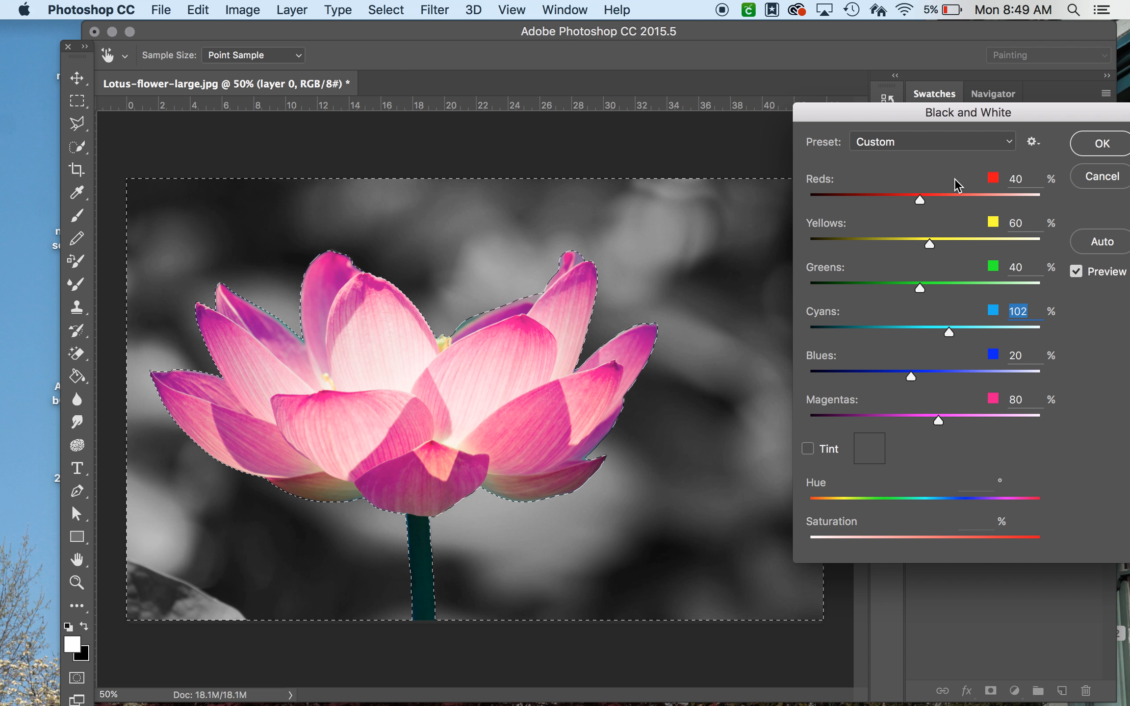
left_click_drag(969, 118, 863, 114)
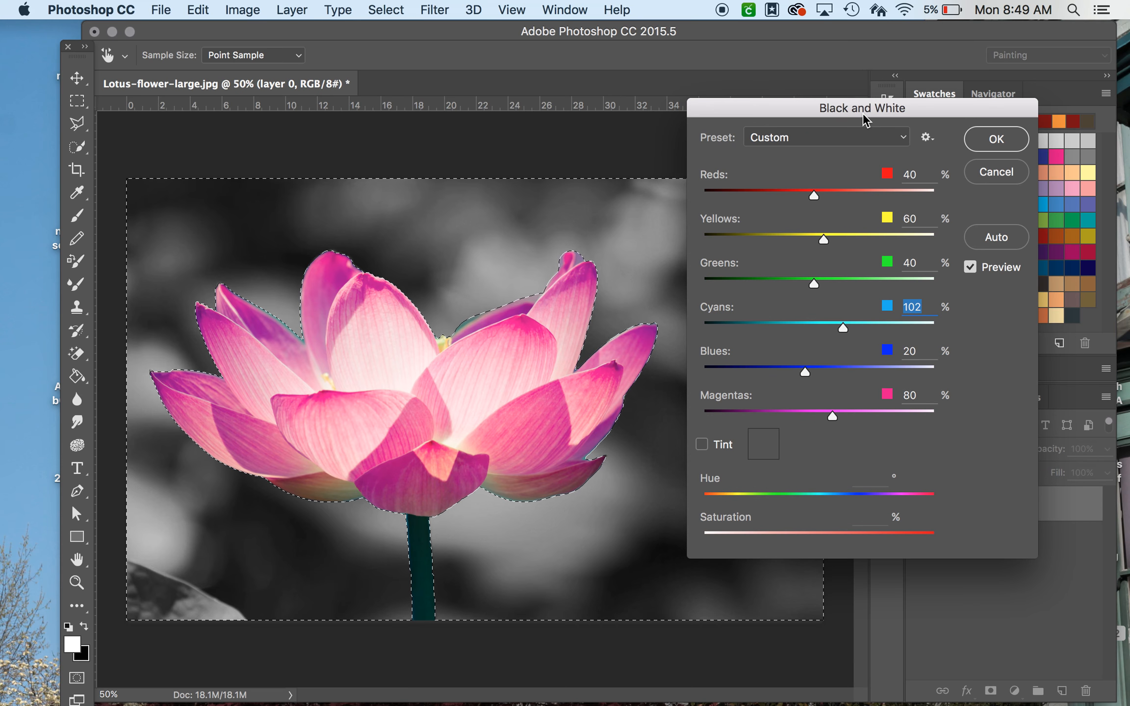
left_click(981, 147)
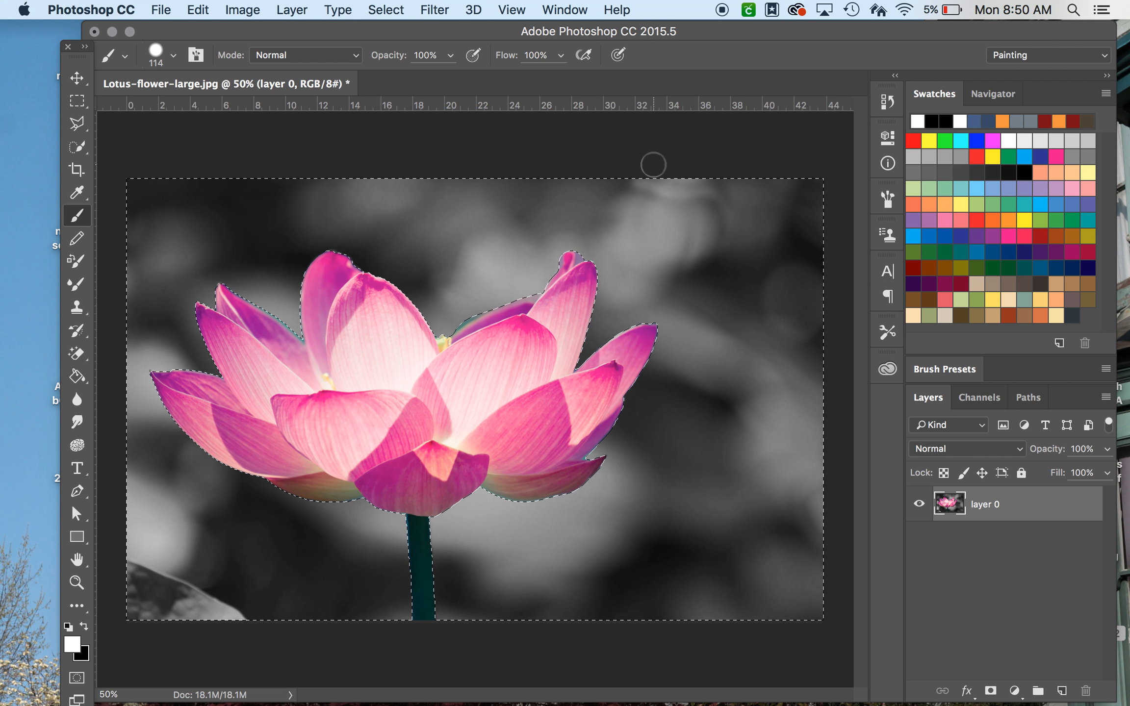
Step: Step back and forth through the History panel states to review the edits, ending on Black & White
left_click(890, 102)
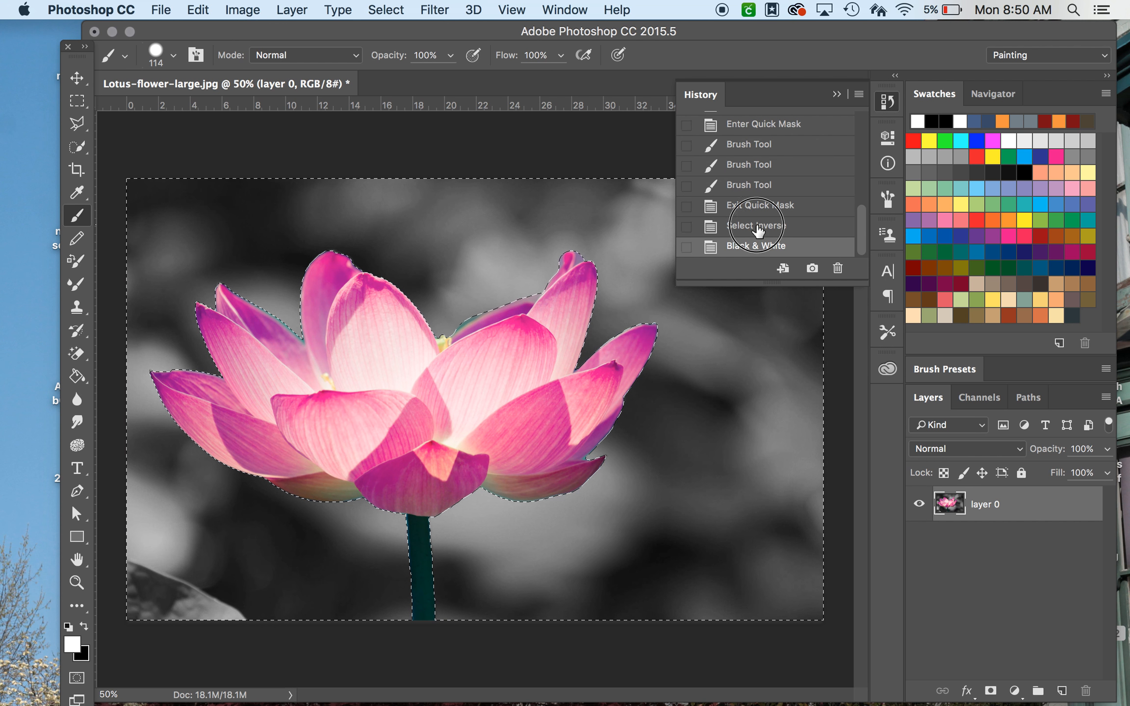
left_click(757, 228)
left_click(757, 186)
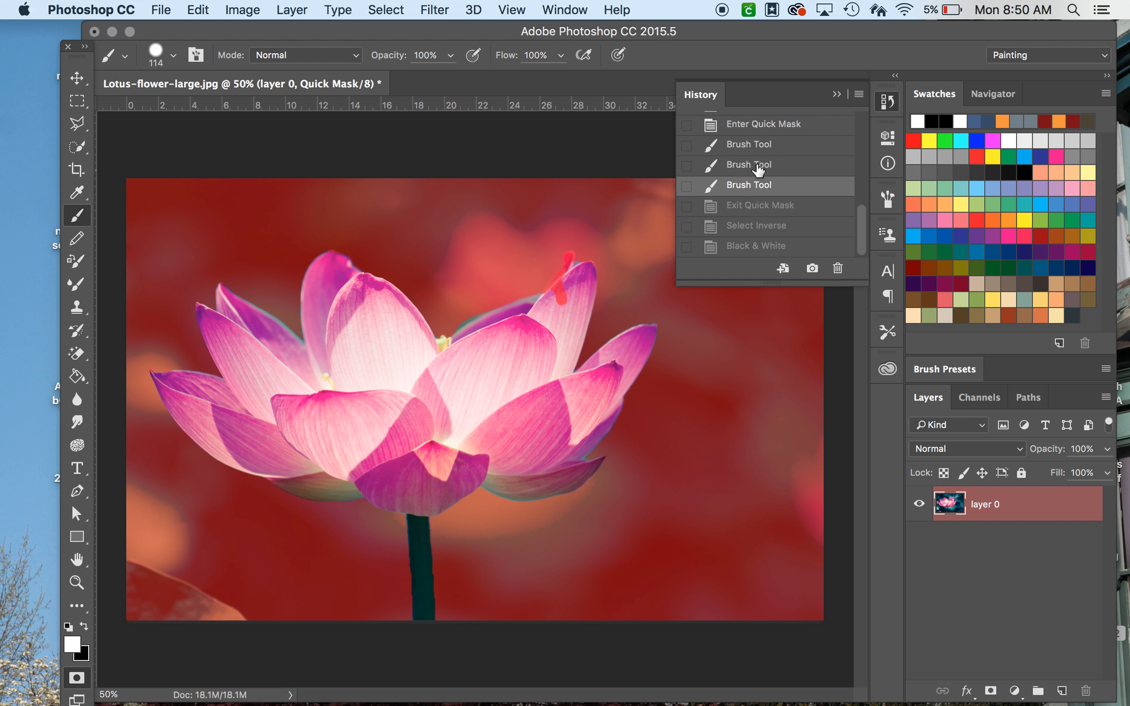
left_click(758, 169)
left_click(760, 145)
left_click(762, 125)
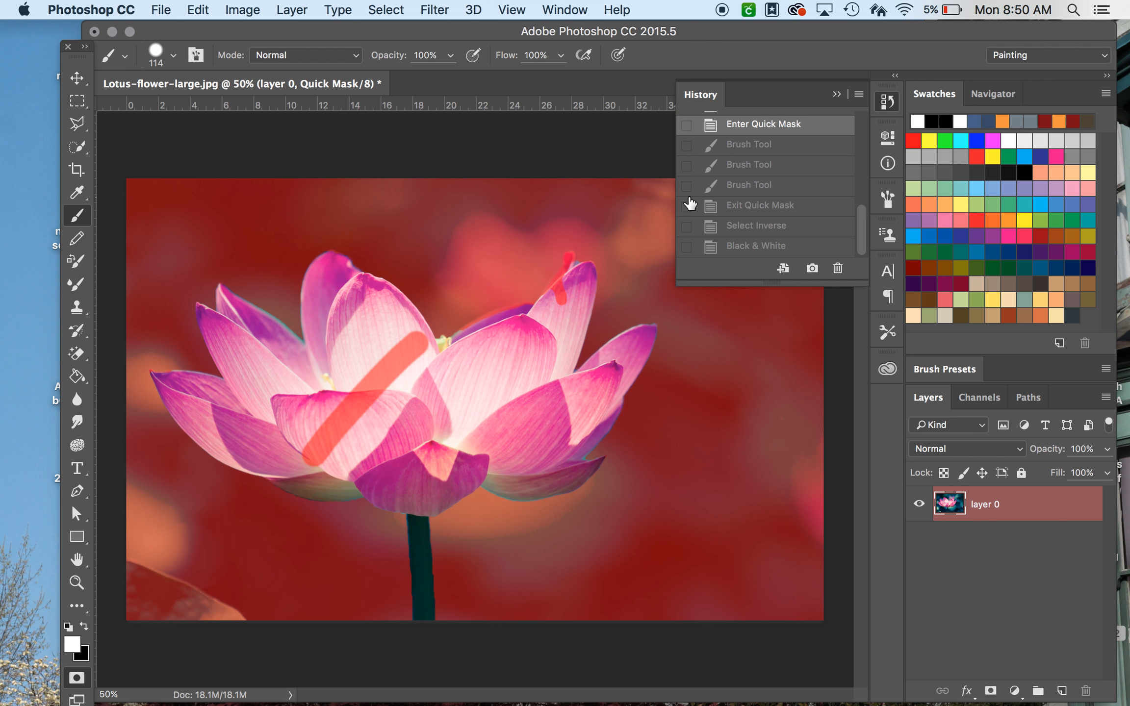
left_click(757, 151)
left_click(758, 170)
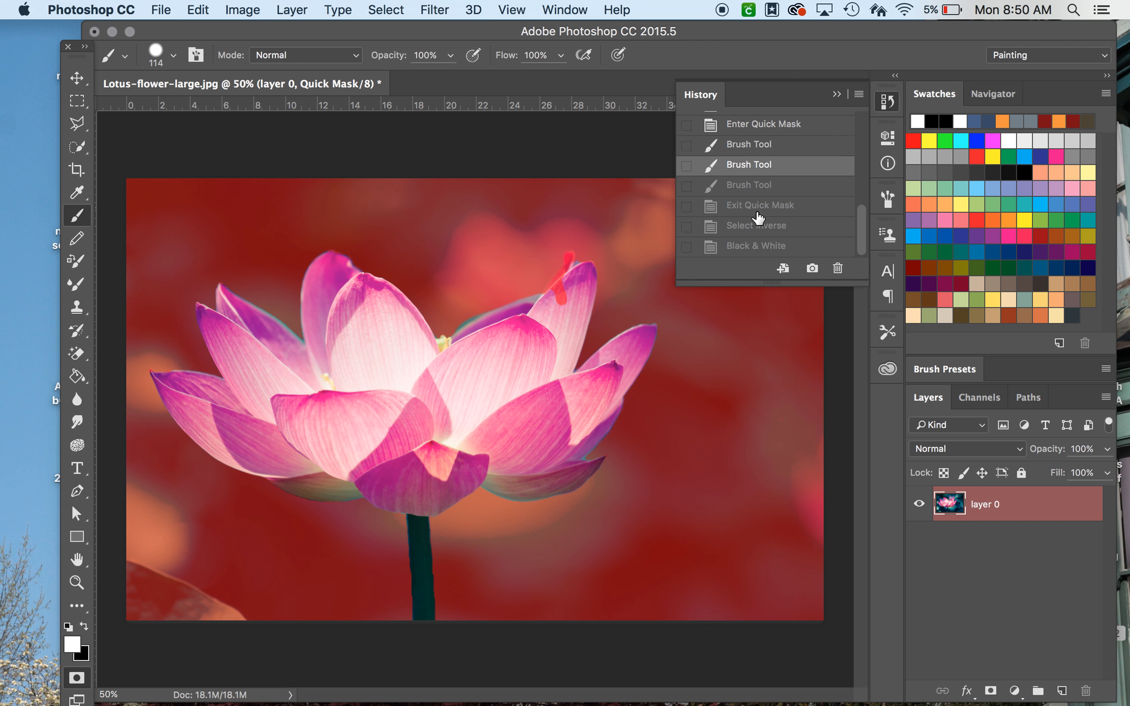
left_click(758, 212)
left_click(757, 248)
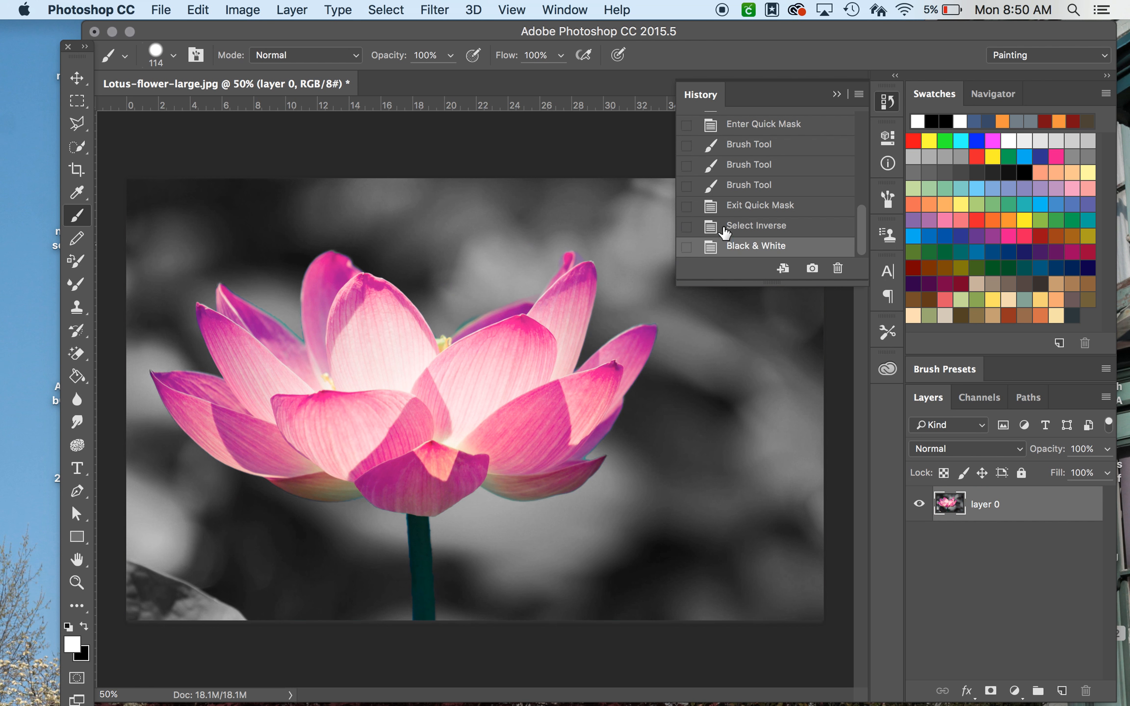
left_click(888, 102)
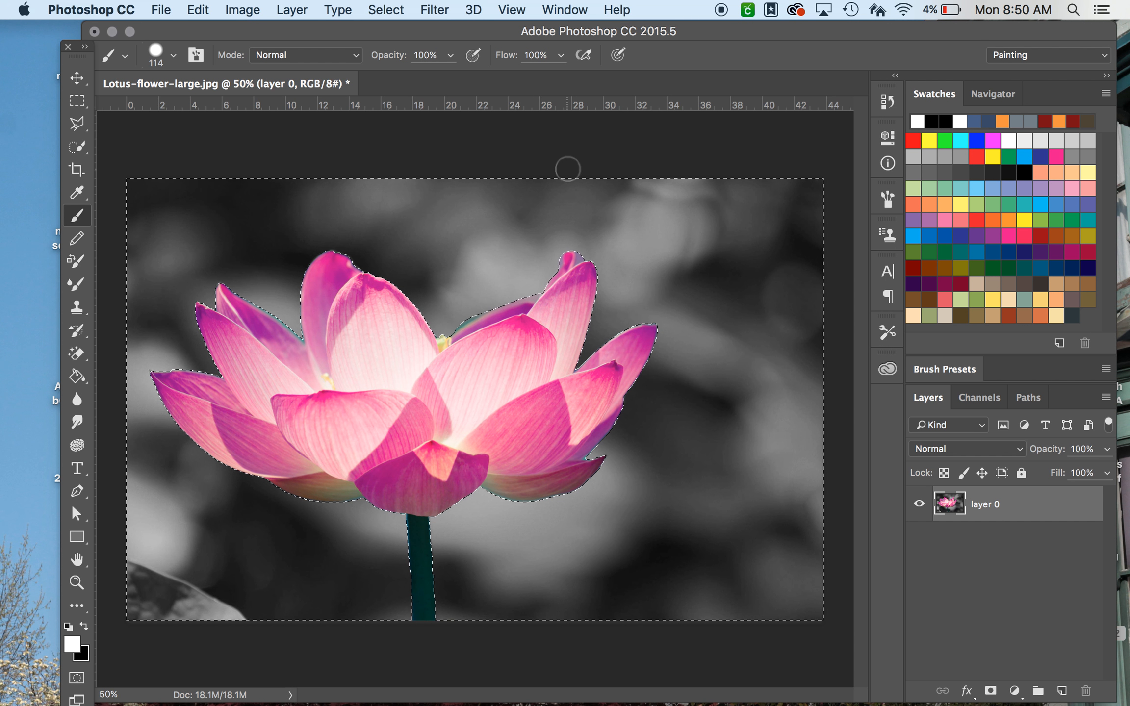
Step: Deselect, then start Save As, adding the author's surname to the file name and choosing JPEG format
key("super+d")
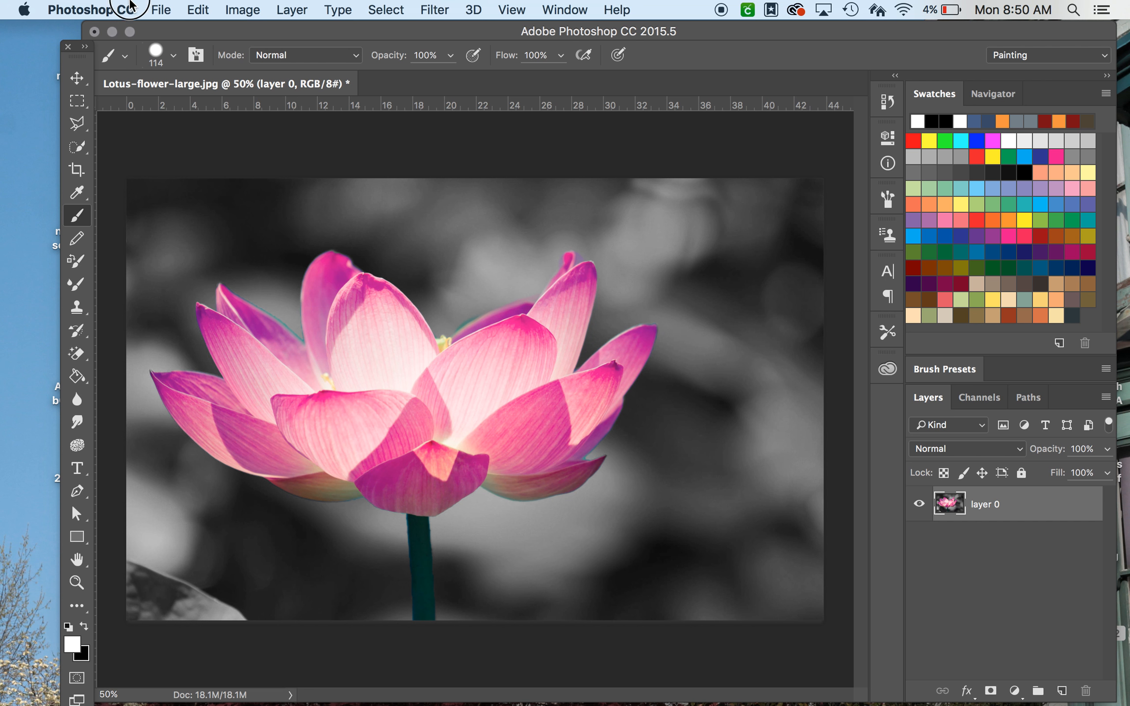
left_click(161, 10)
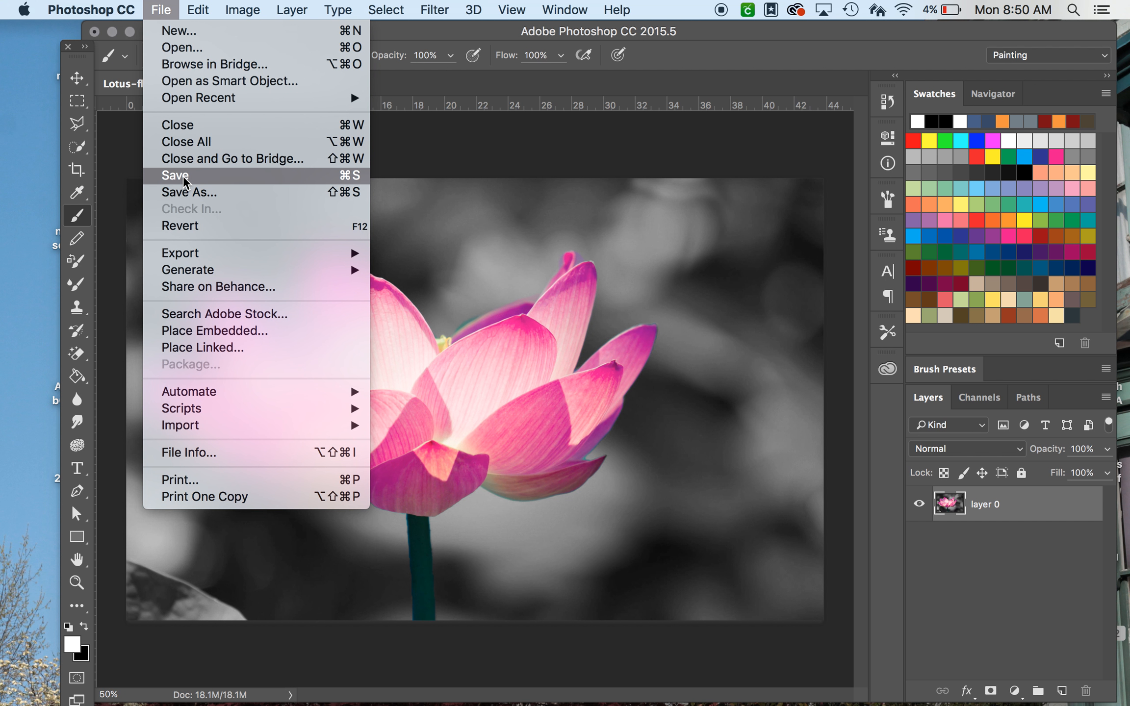
left_click(209, 194)
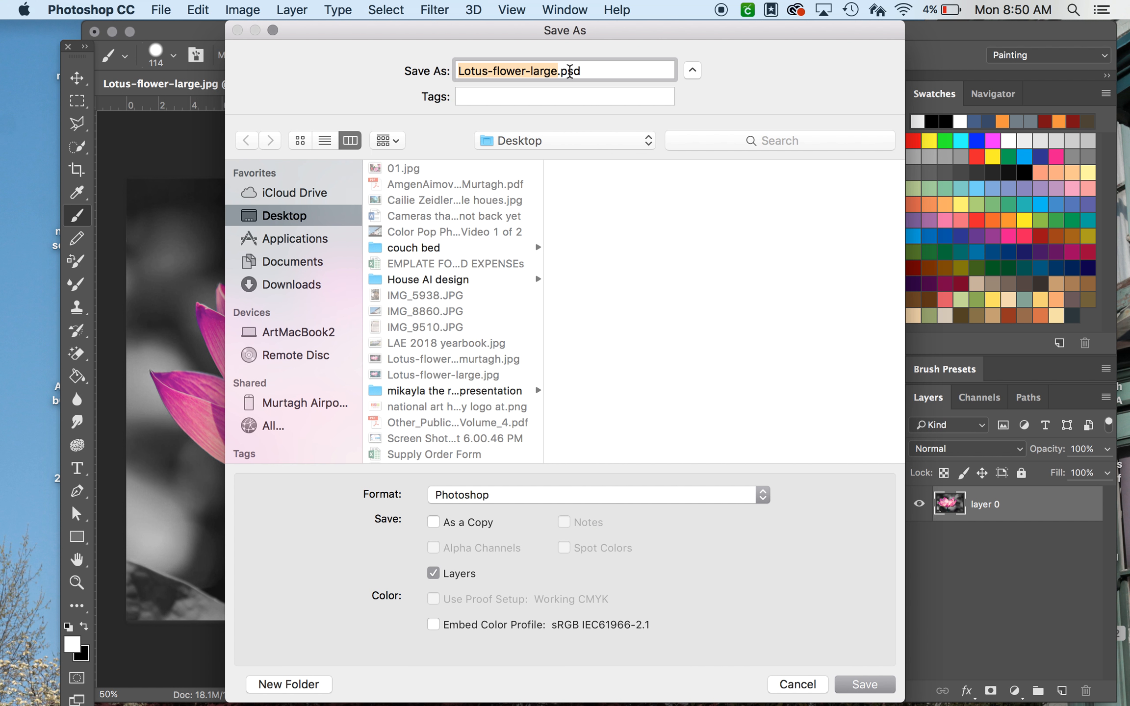
left_click(558, 71)
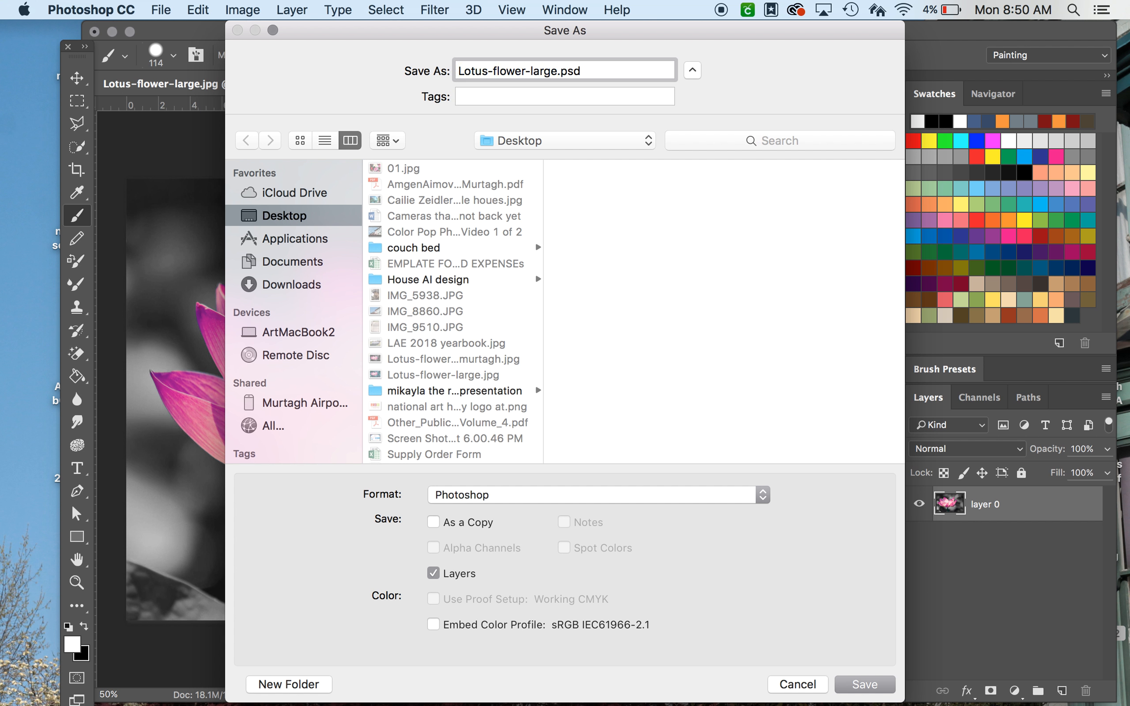
type("murtagh")
left_click(503, 499)
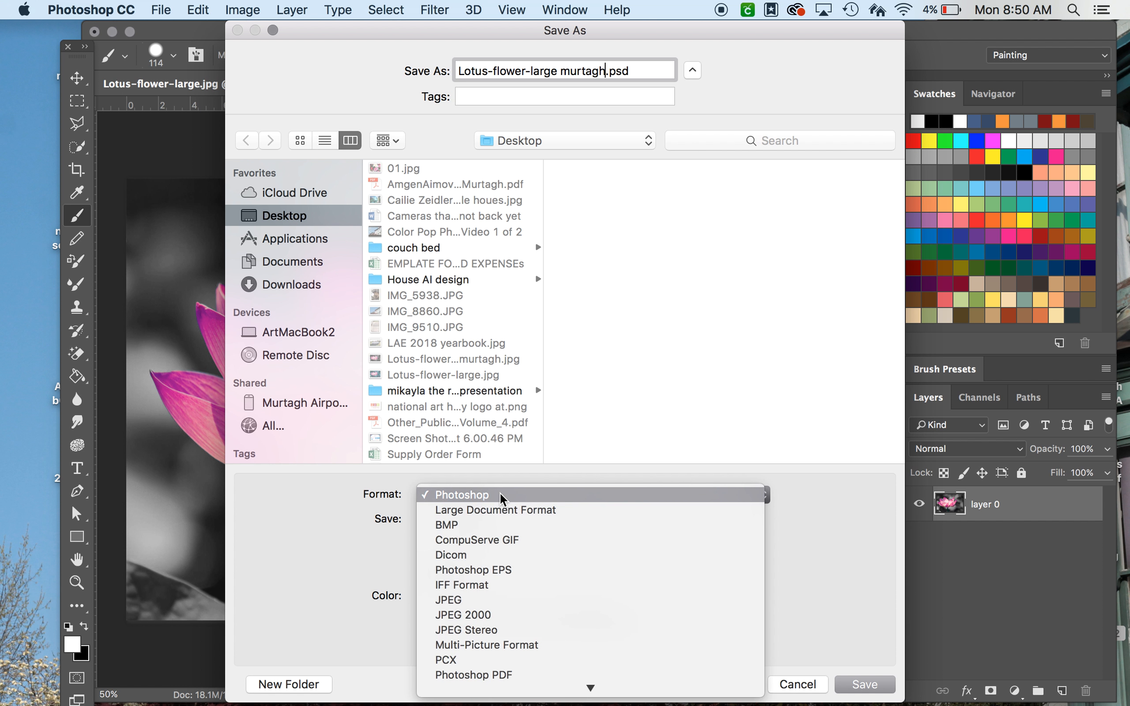
left_click(459, 600)
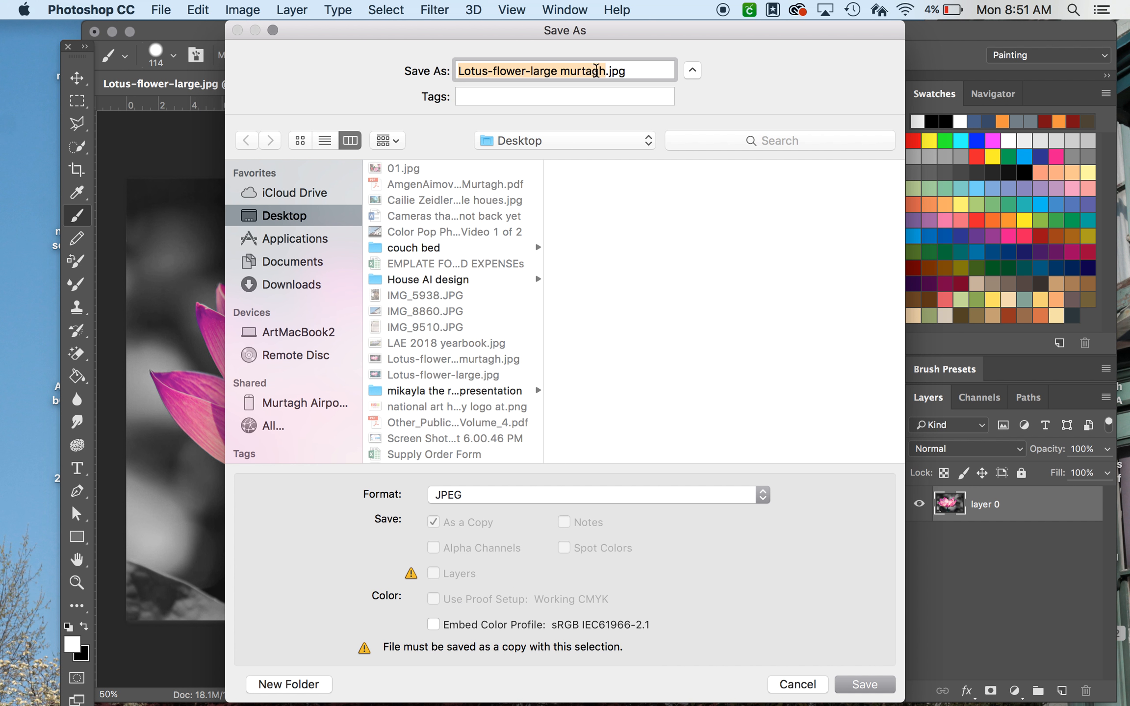
Step: Save the JPEG to the Desktop, replacing the existing file, with quality 12 Maximum
left_click(629, 71)
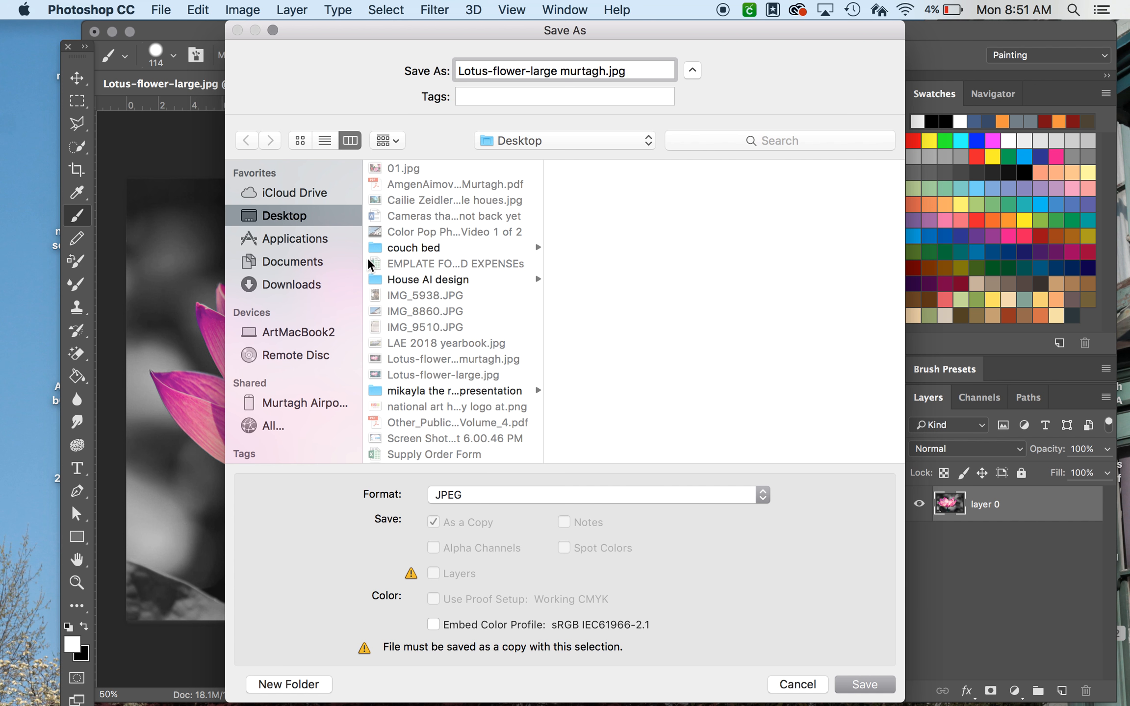
left_click(277, 261)
left_click(282, 216)
left_click(865, 687)
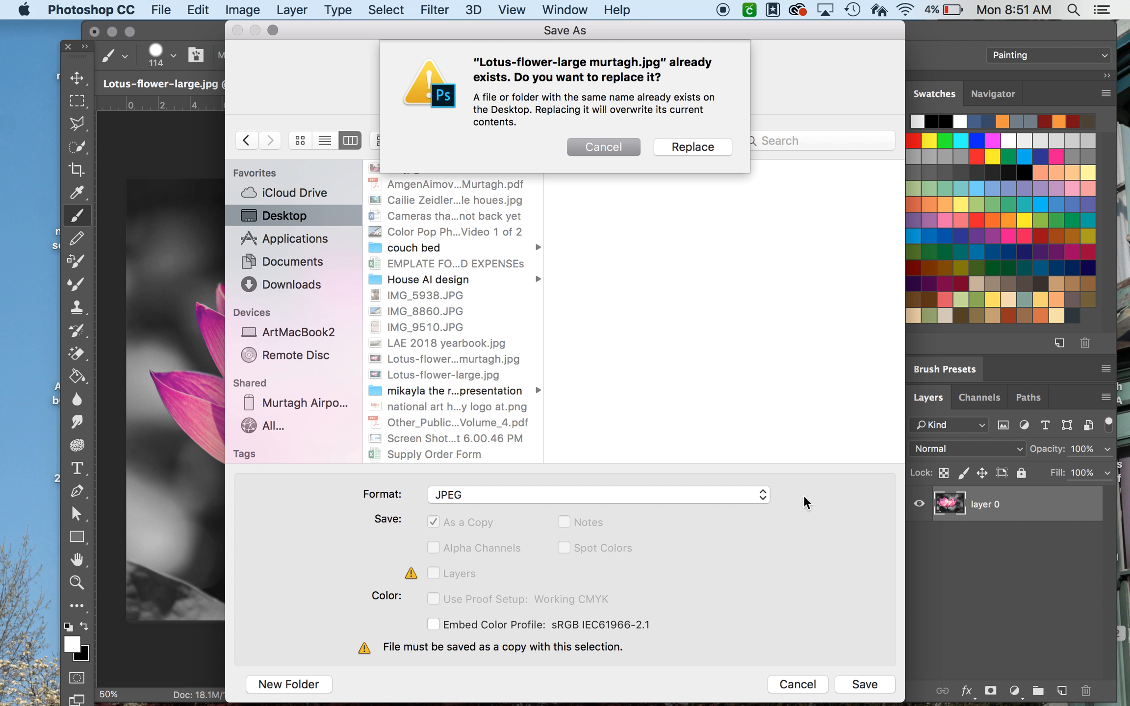
left_click(689, 147)
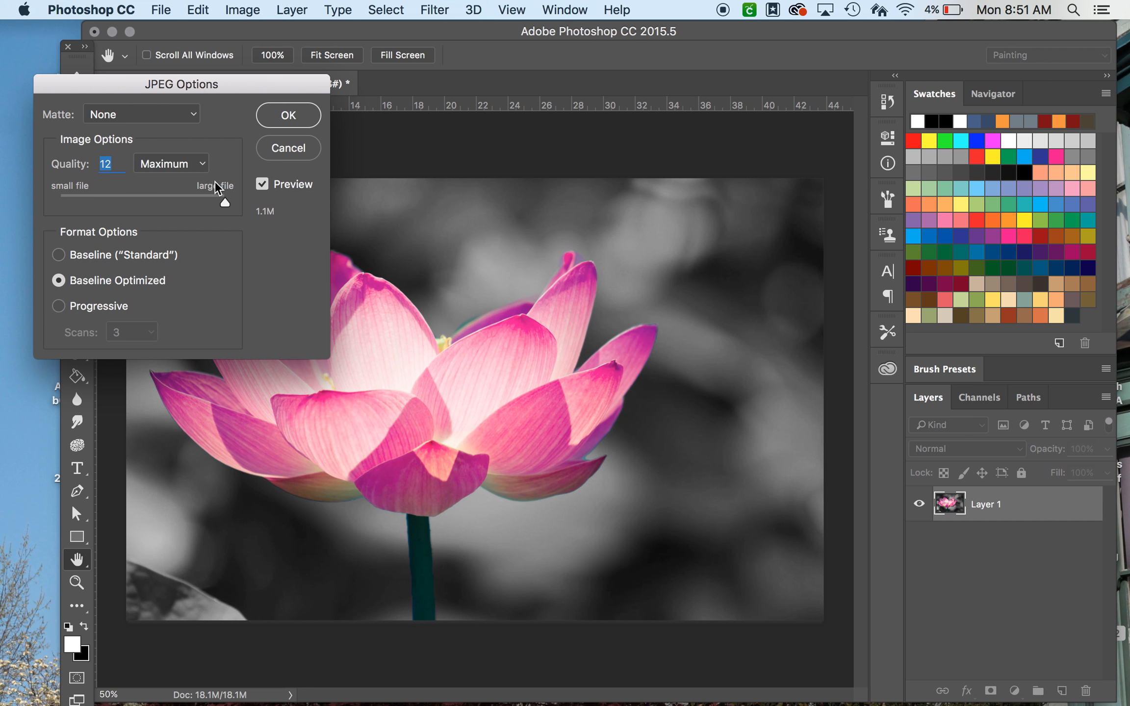
left_click(285, 120)
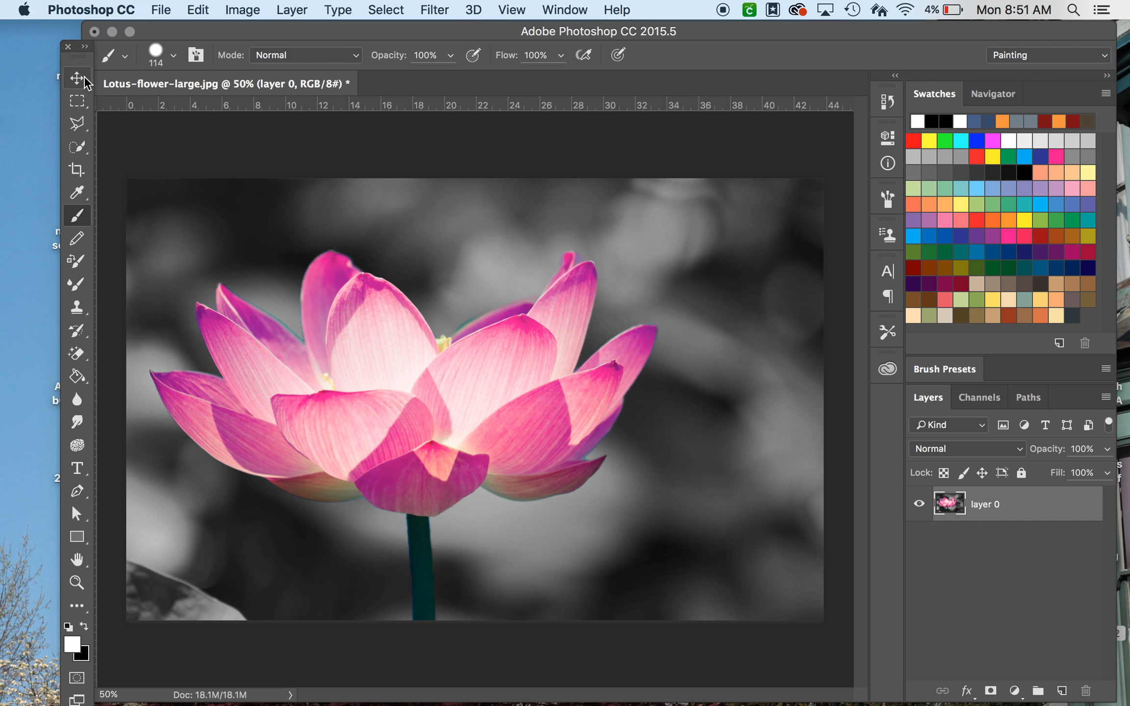
Step: Dock the tools panel into the document window and minimize the Photoshop window
left_click_drag(77, 57, 91, 132)
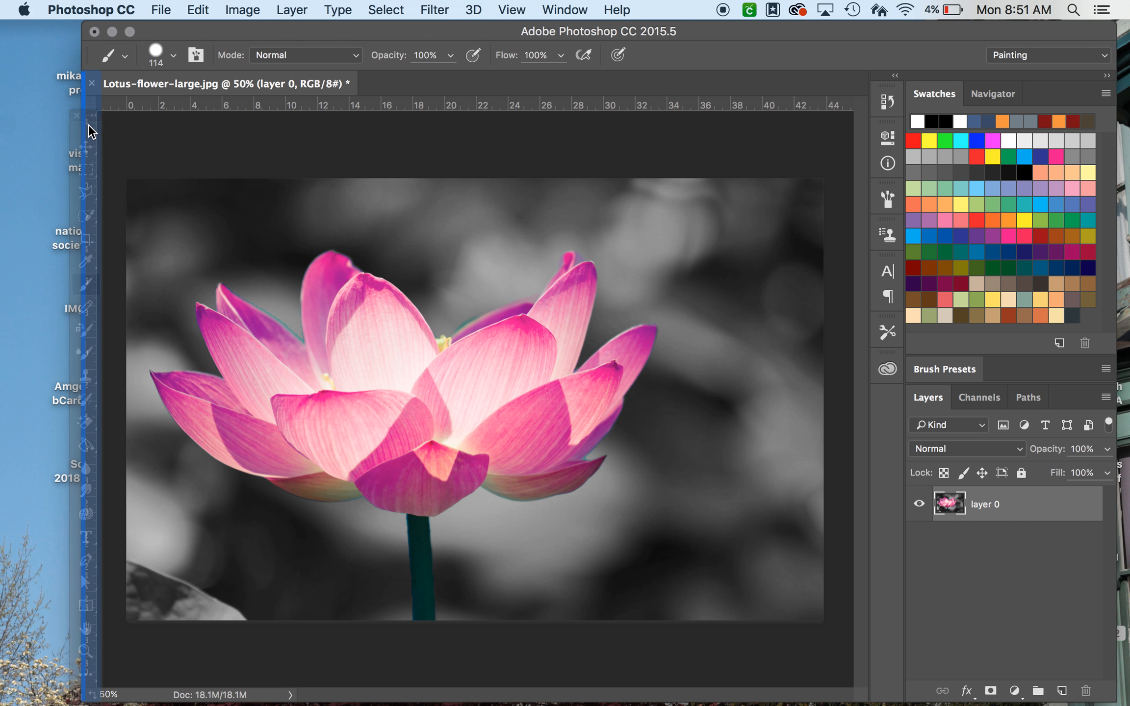
left_click_drag(109, 48, 111, 41)
left_click(112, 31)
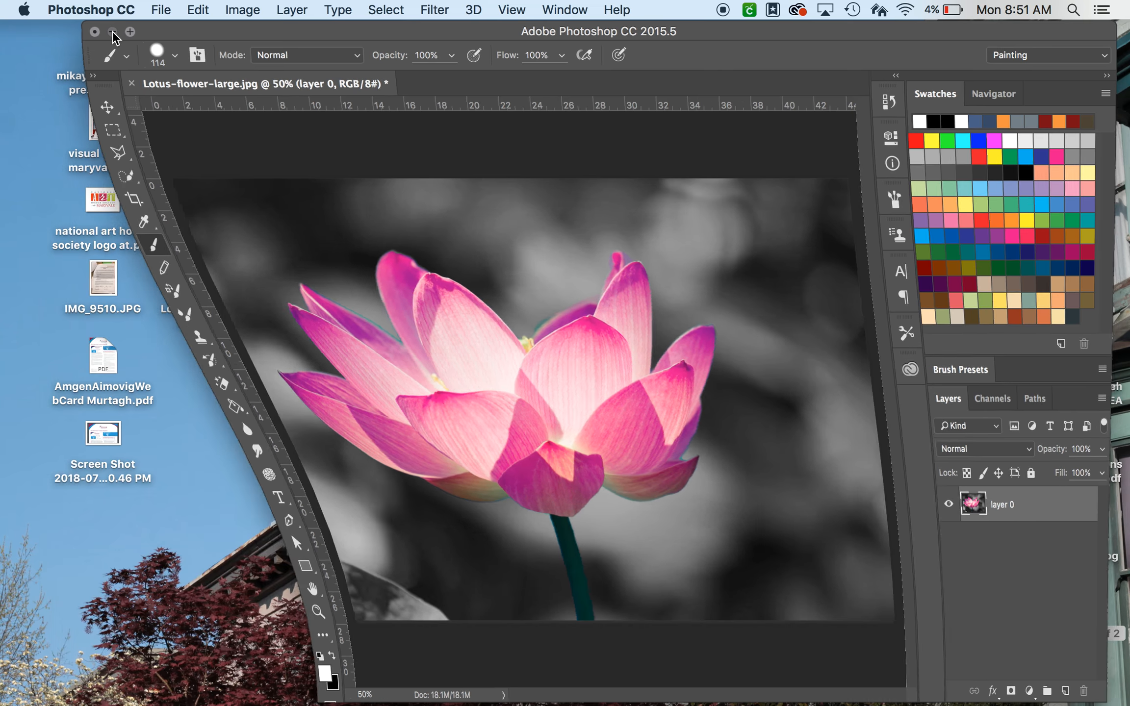
Step: Preview the original Lotus-flower-large.jpg and the new JPEG copy on the Desktop
left_click(208, 205)
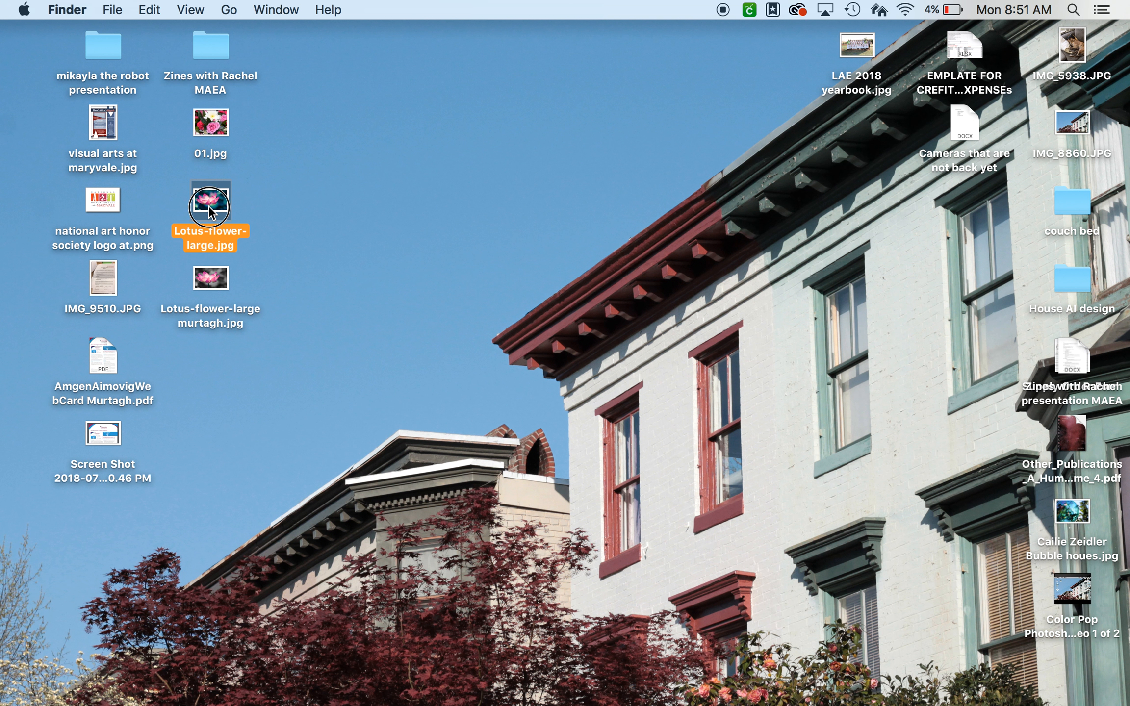
key("space")
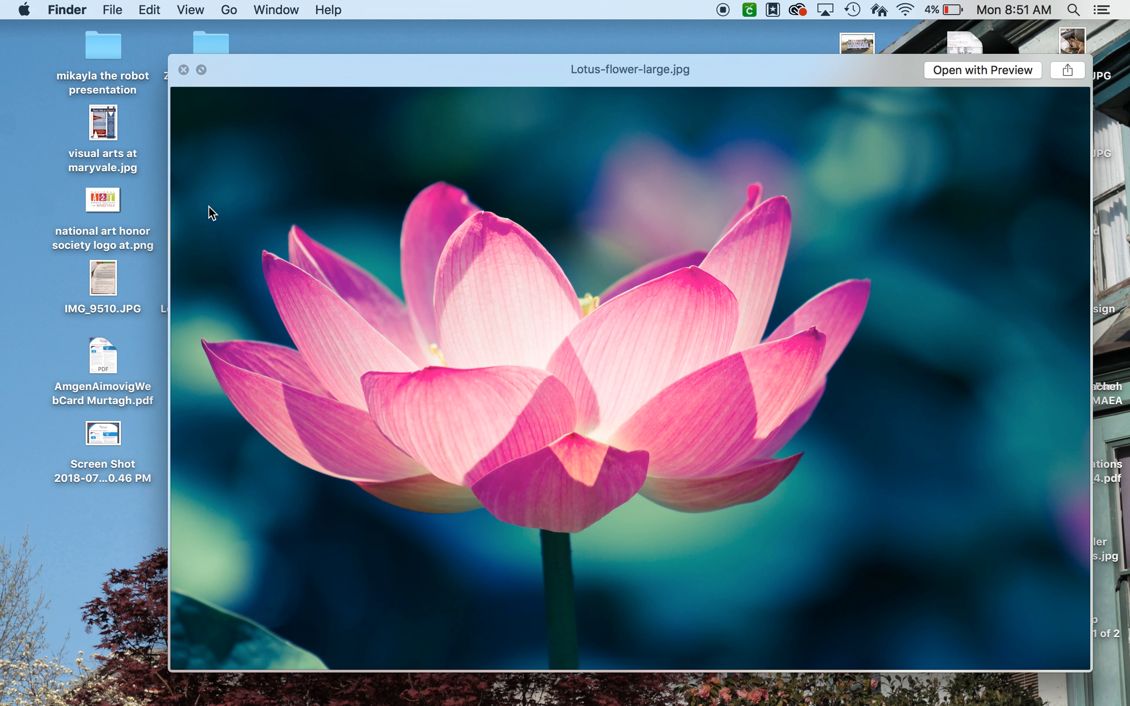
key("space")
left_click(209, 277)
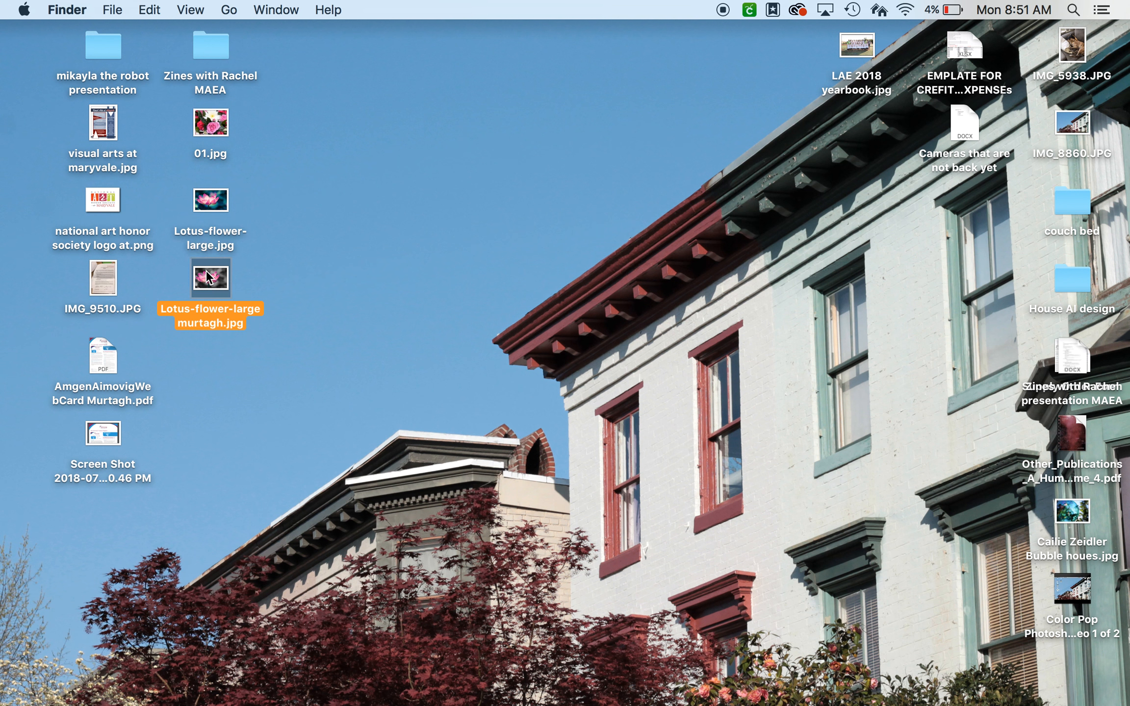
key("space")
key("space")
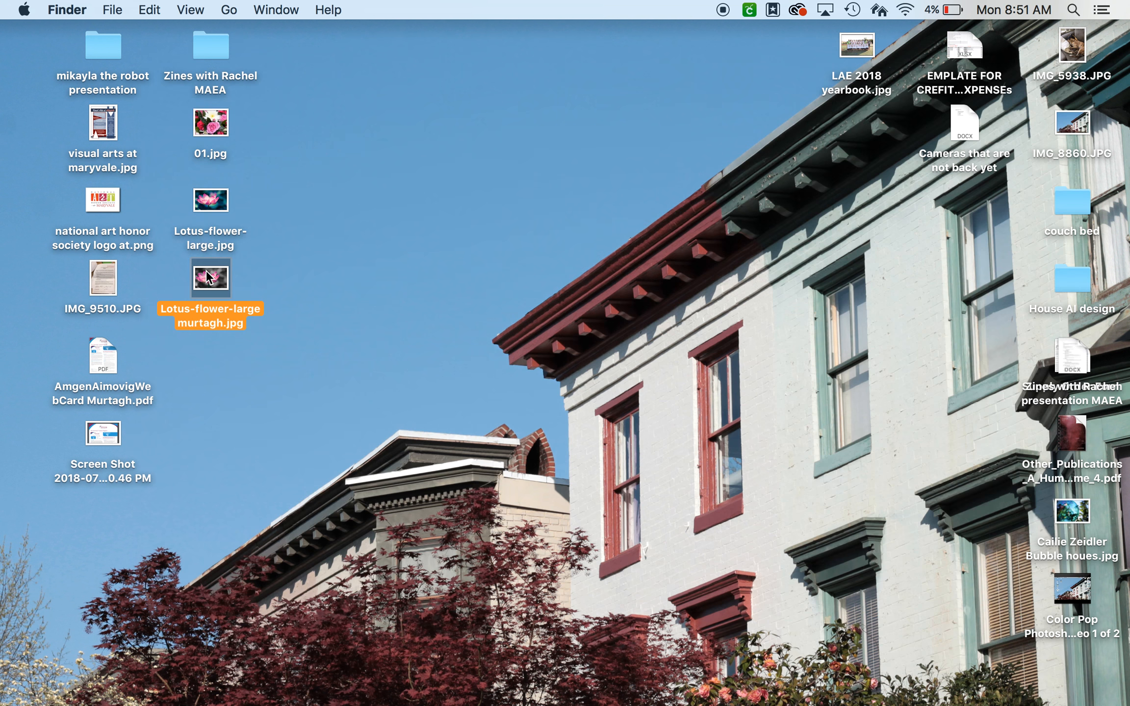